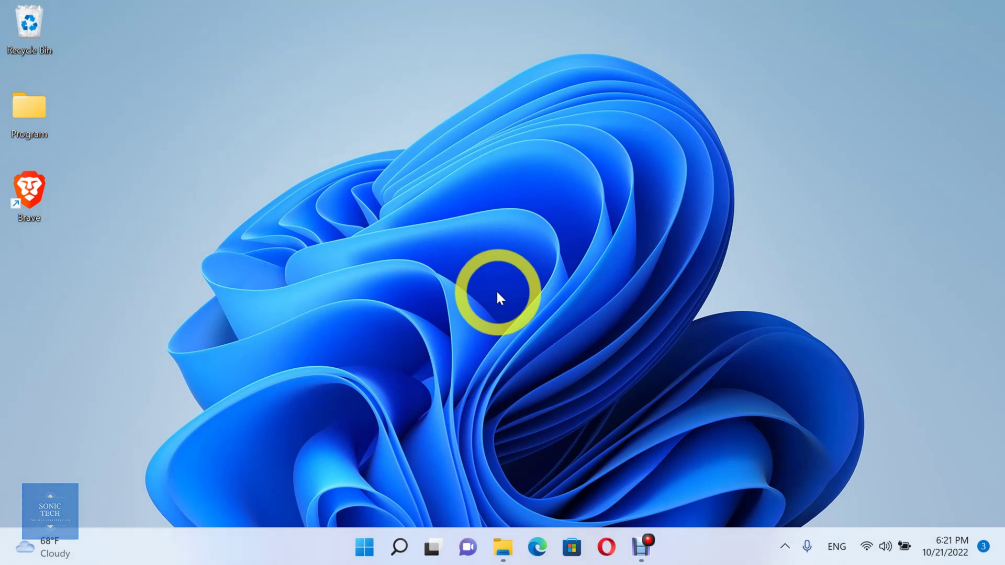
Launch Brave from its desktop shortcut to a blank New Tab page
double_click(51, 197)
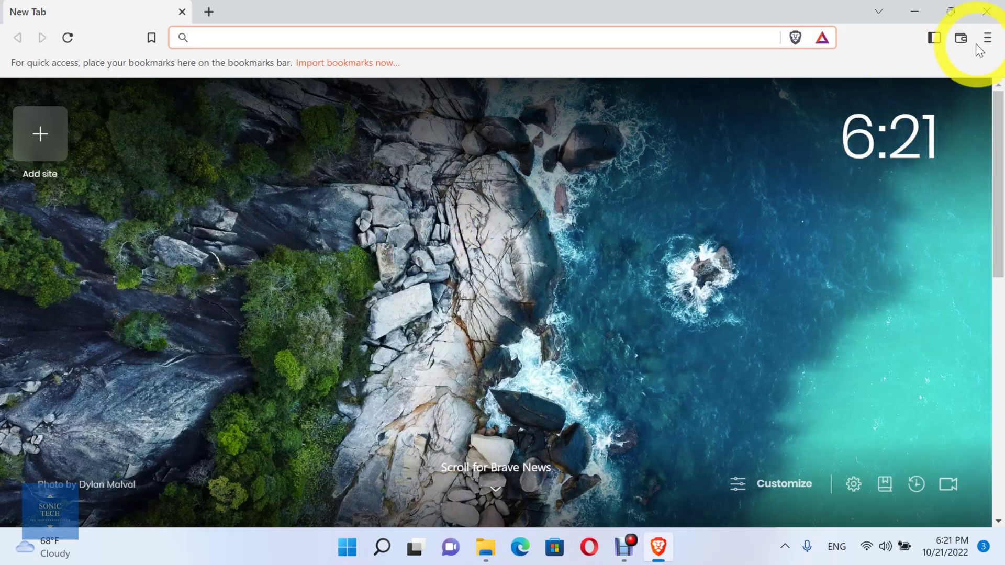
Go from the main menu's Settings through Privacy and security to Site and Shields Settings
left_click(988, 38)
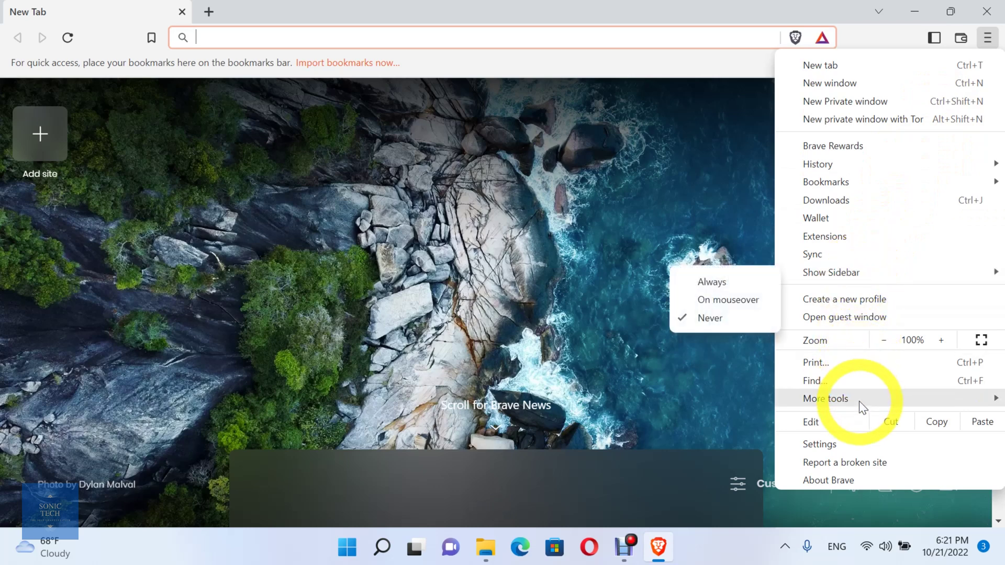
left_click(861, 444)
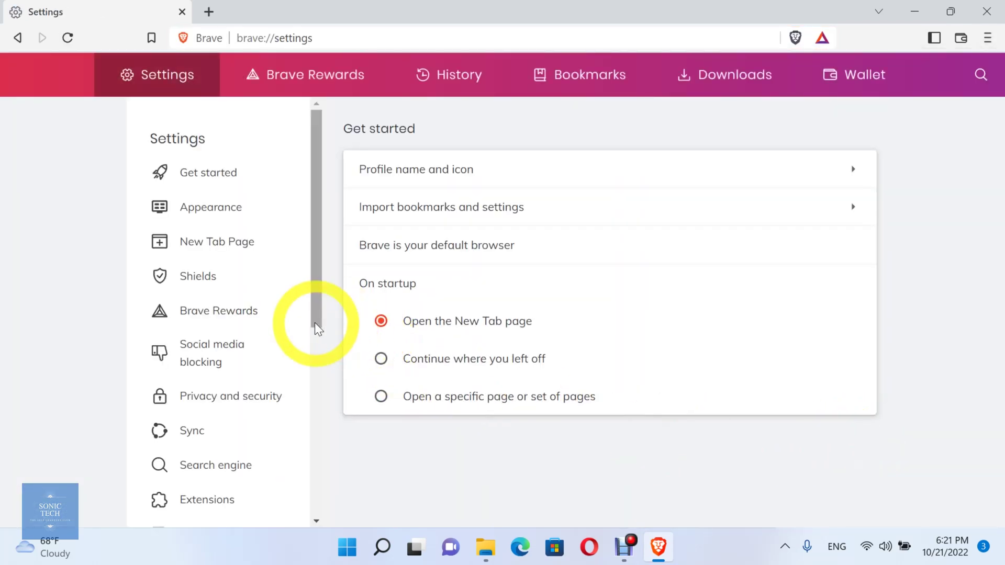
left_click_drag(319, 328, 327, 401)
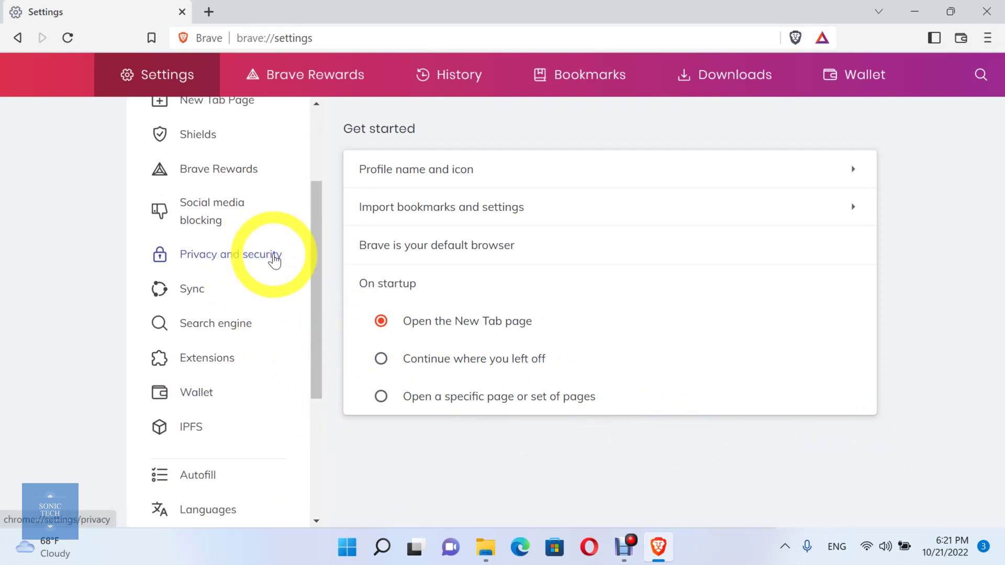
left_click(275, 260)
scroll(501, 333, "down", 5)
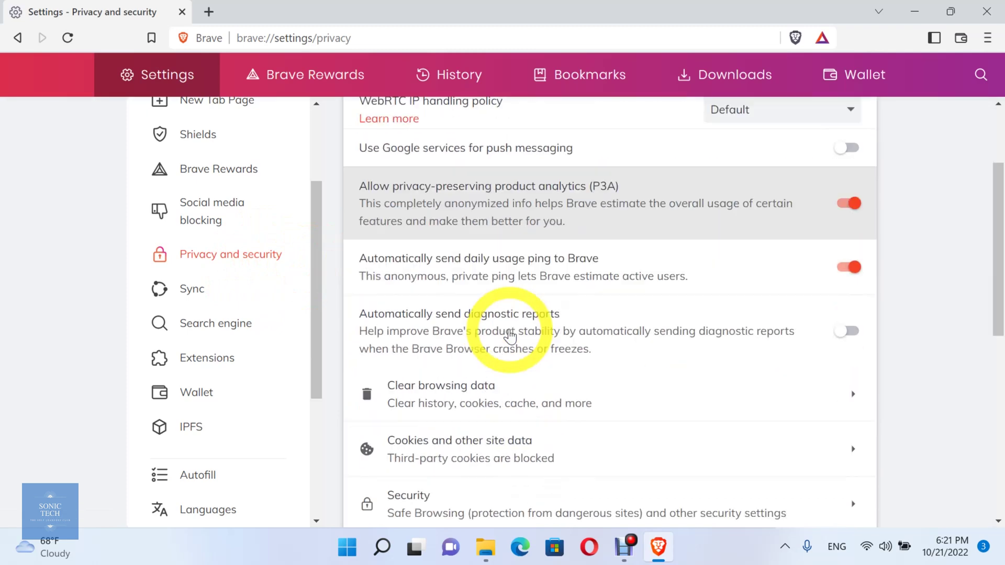
scroll(507, 337, "down", 2)
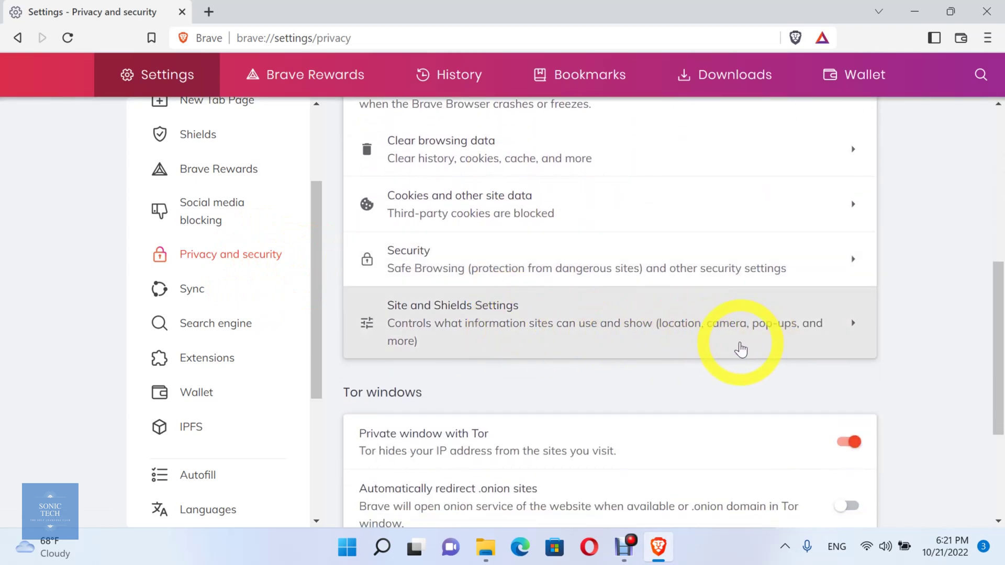
left_click(741, 349)
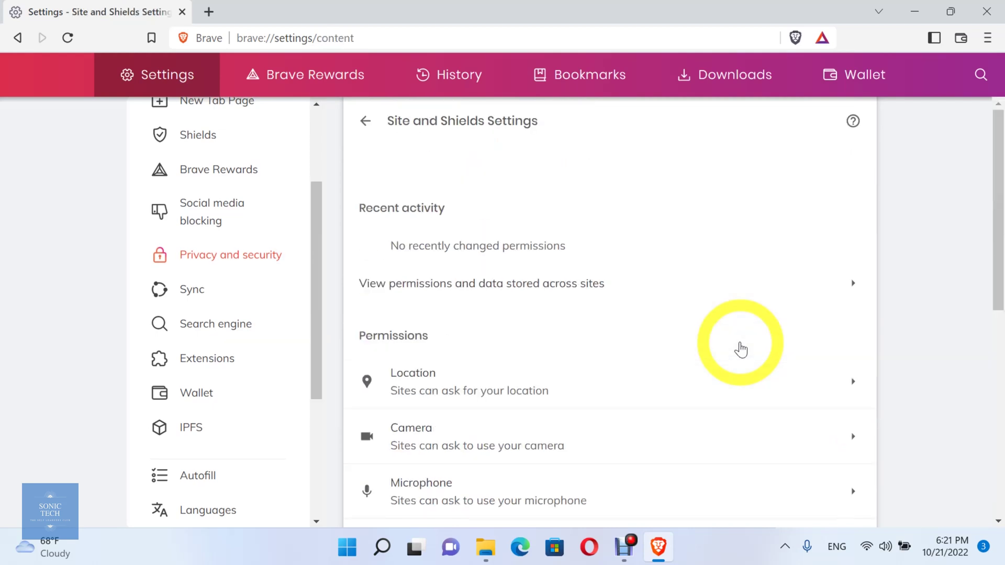
Expand Additional permissions and scroll through the list down to Fonts
scroll(741, 350, "down", 3)
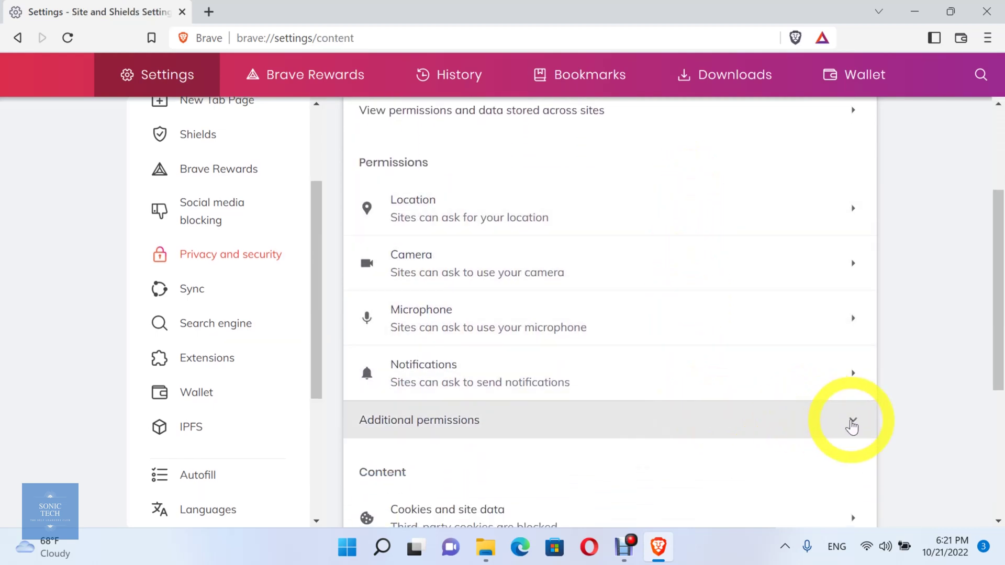
left_click(852, 425)
scroll(852, 425, "down", 6)
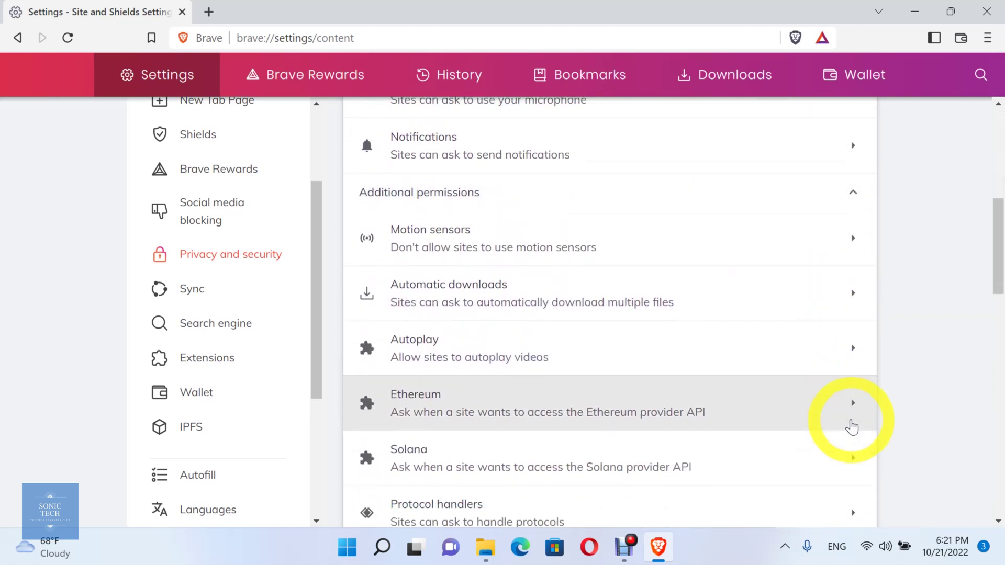
scroll(851, 426, "down", 3)
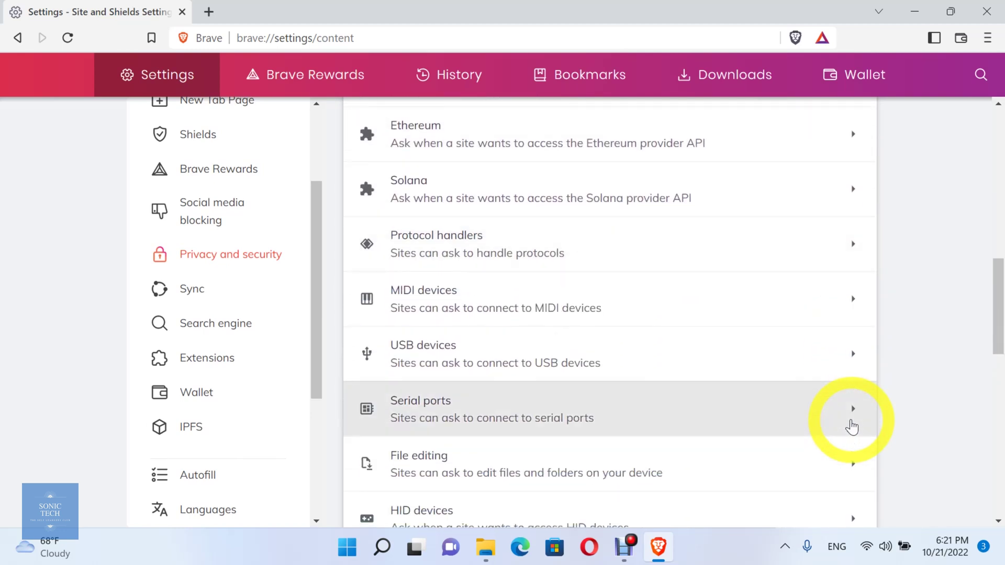
scroll(851, 427, "down", 4)
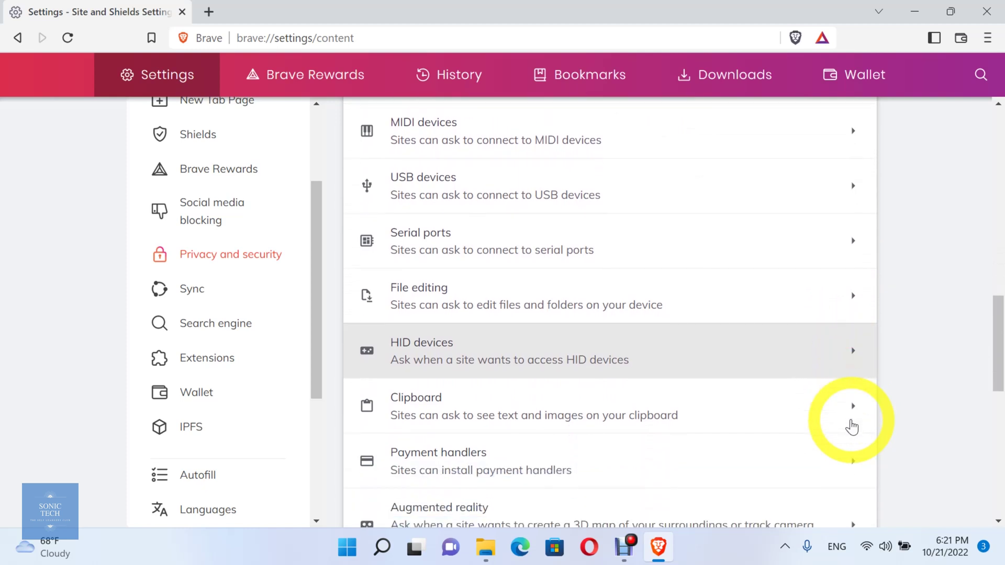
scroll(852, 426, "down", 5)
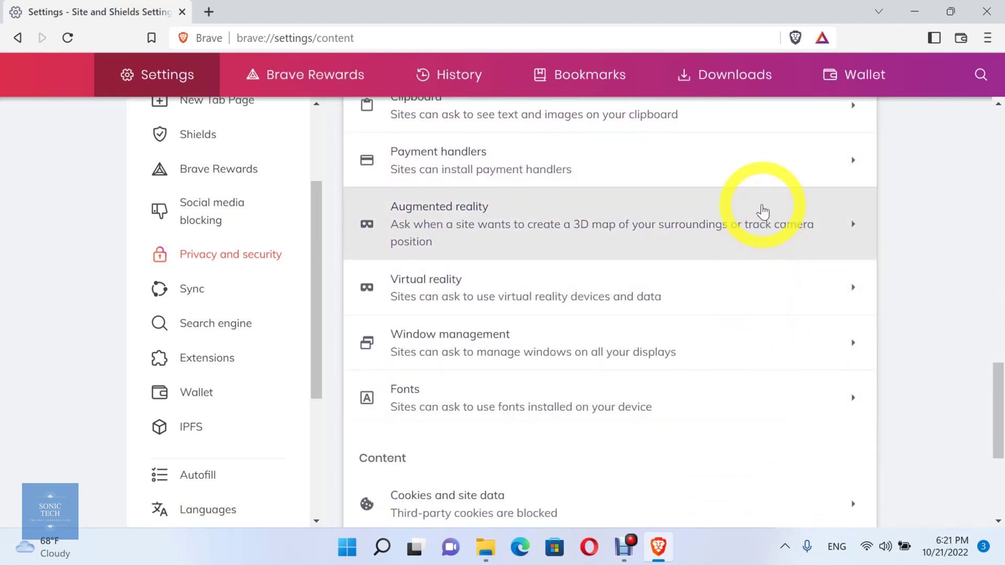
Scroll back up and open the Location permission page
scroll(762, 239, "up", 8)
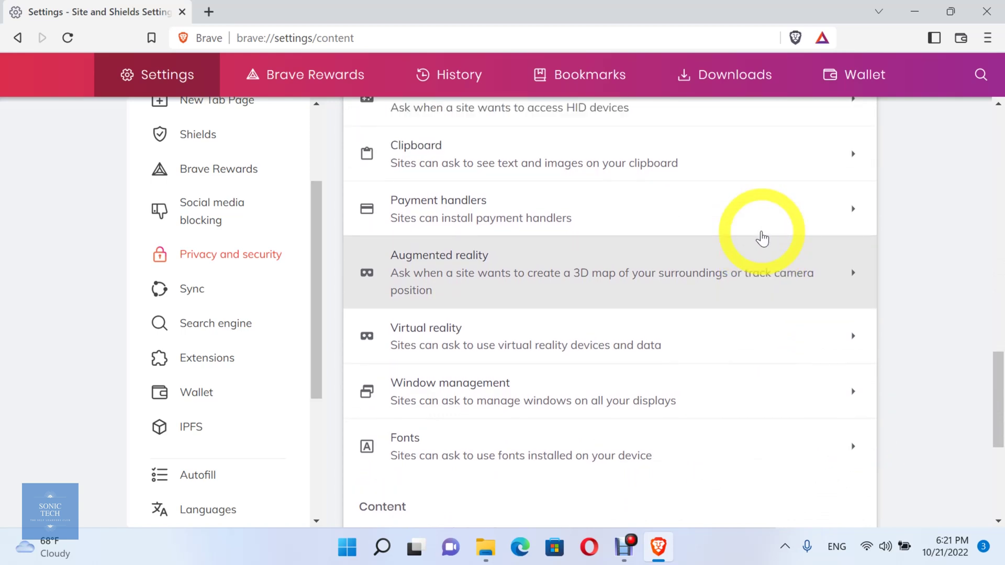
scroll(762, 239, "up", 7)
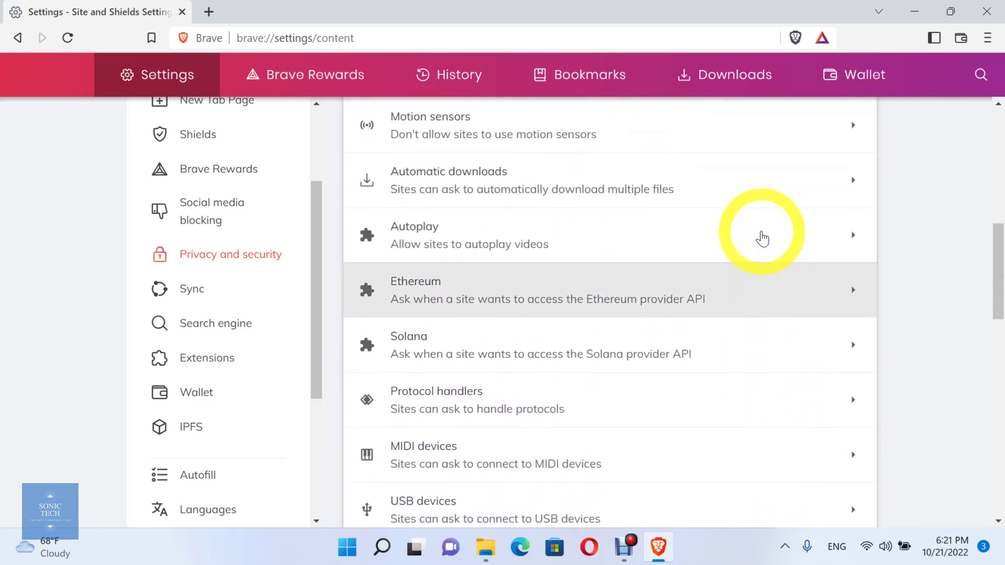
scroll(762, 239, "up", 4)
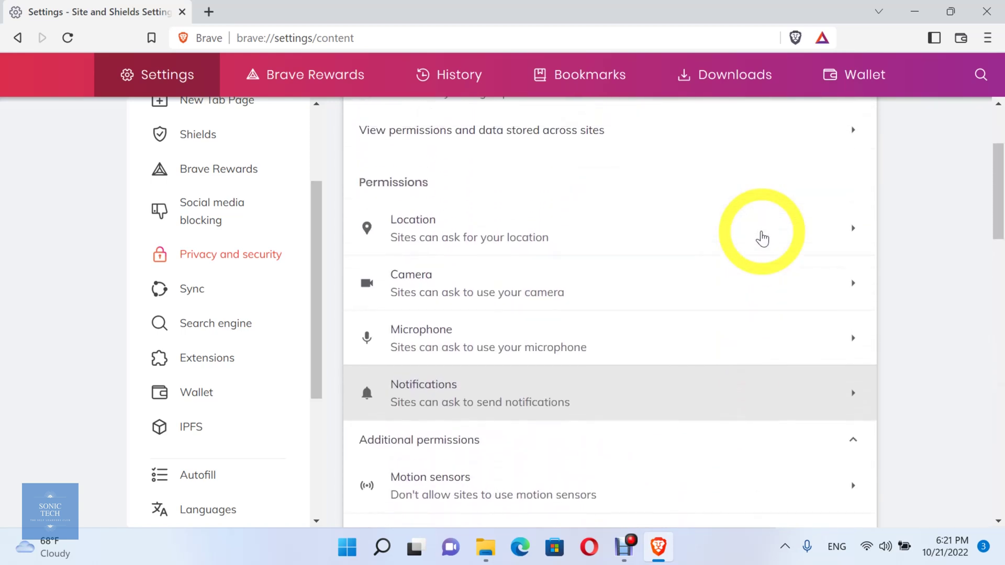
left_click(862, 251)
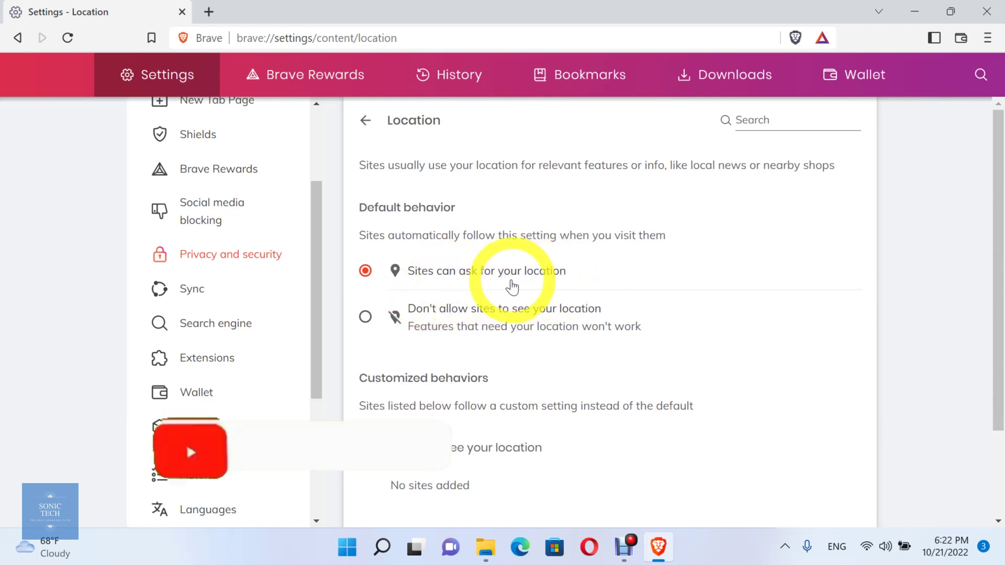
Toggle the Location default and confirm the Not allowed and Allowed lists are empty
left_click(365, 317)
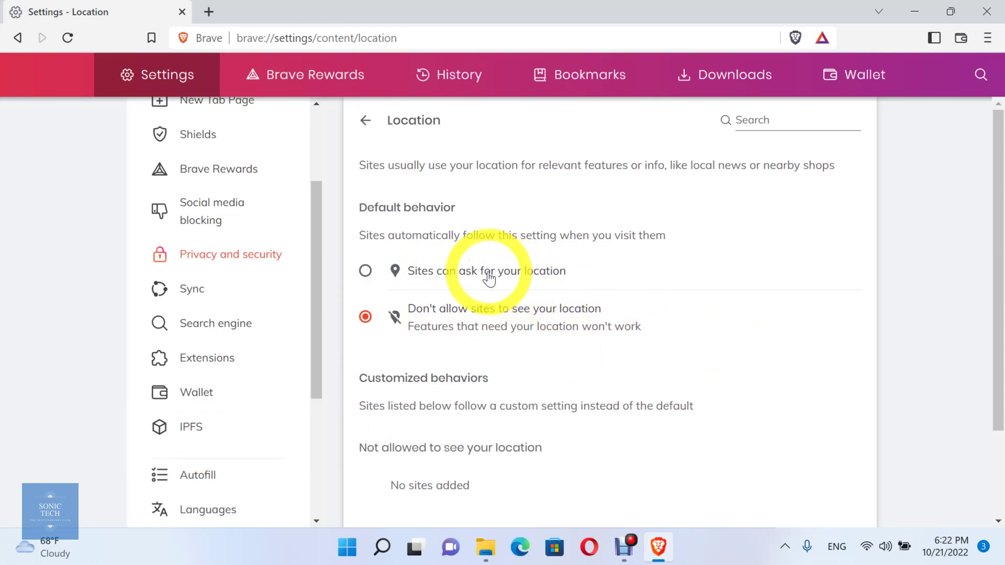
scroll(489, 279, "down", 2)
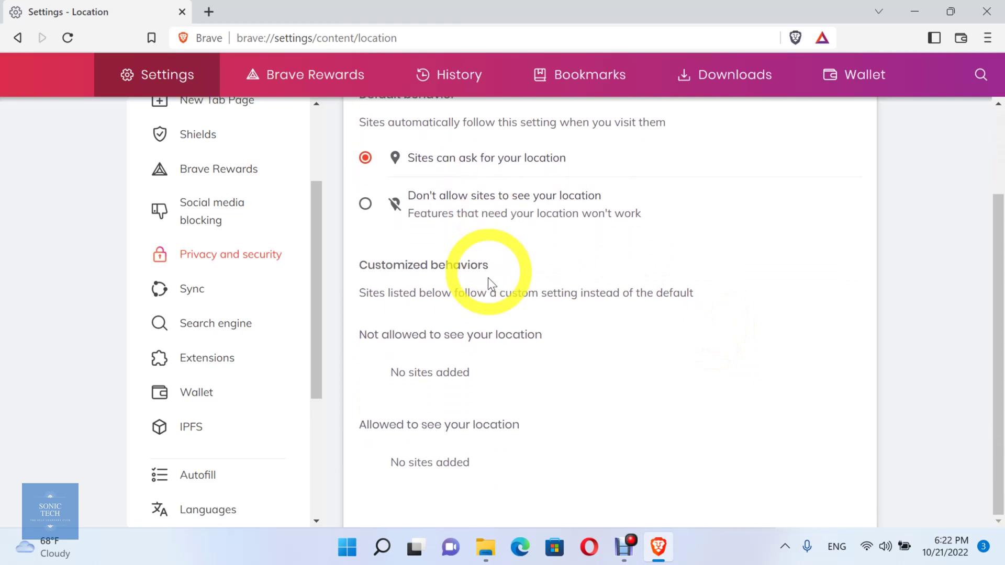
left_click_drag(391, 374, 525, 380)
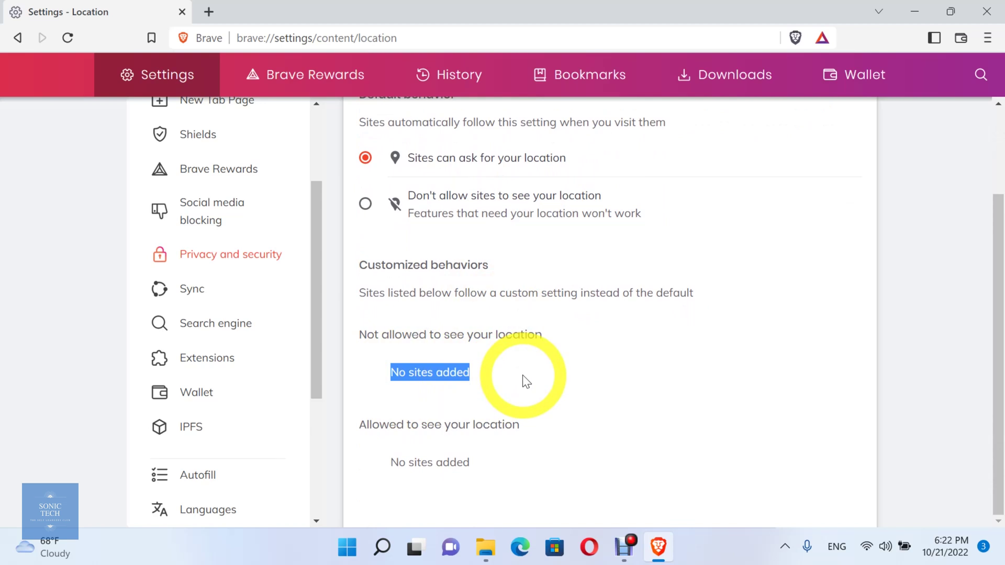
left_click_drag(387, 463, 521, 471)
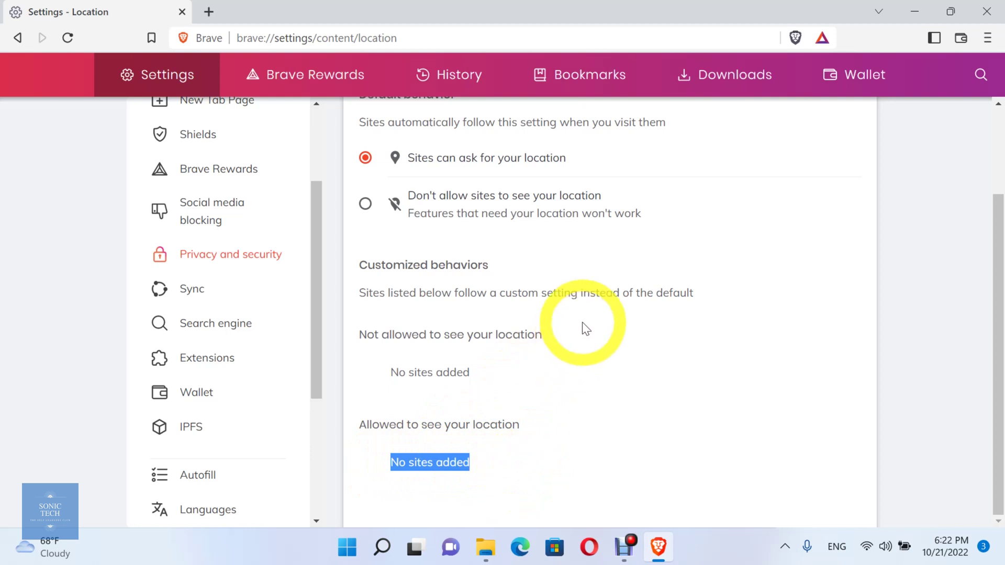
scroll(582, 322, "up", 2)
Return to Site and Shields Settings and open the Camera permission page
left_click(365, 120)
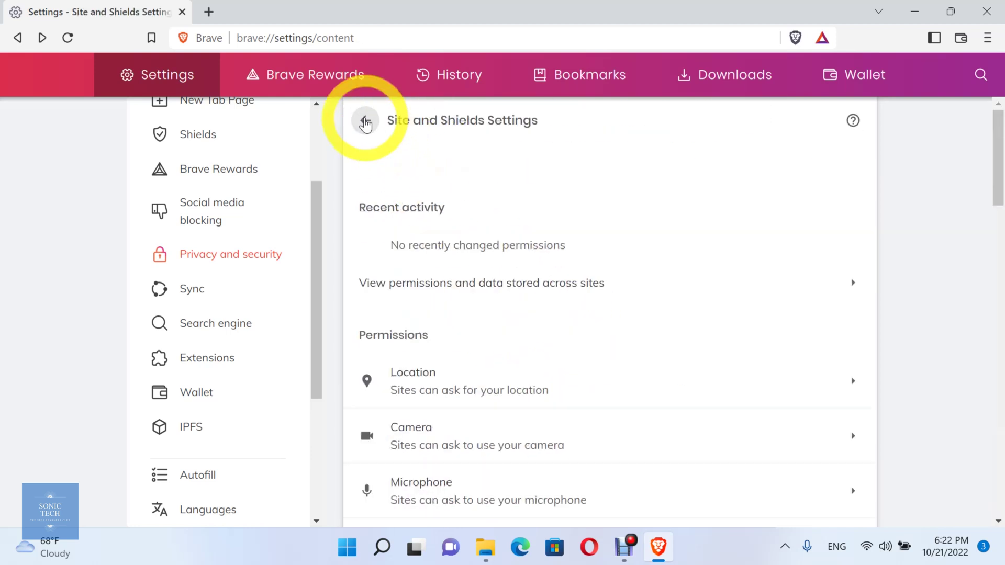
scroll(459, 241, "down", 3)
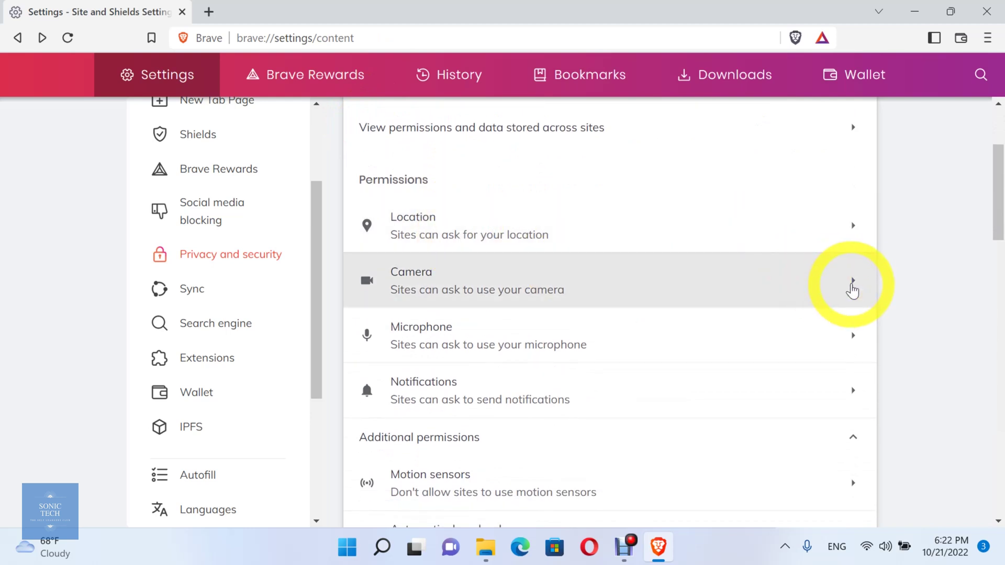
left_click(855, 288)
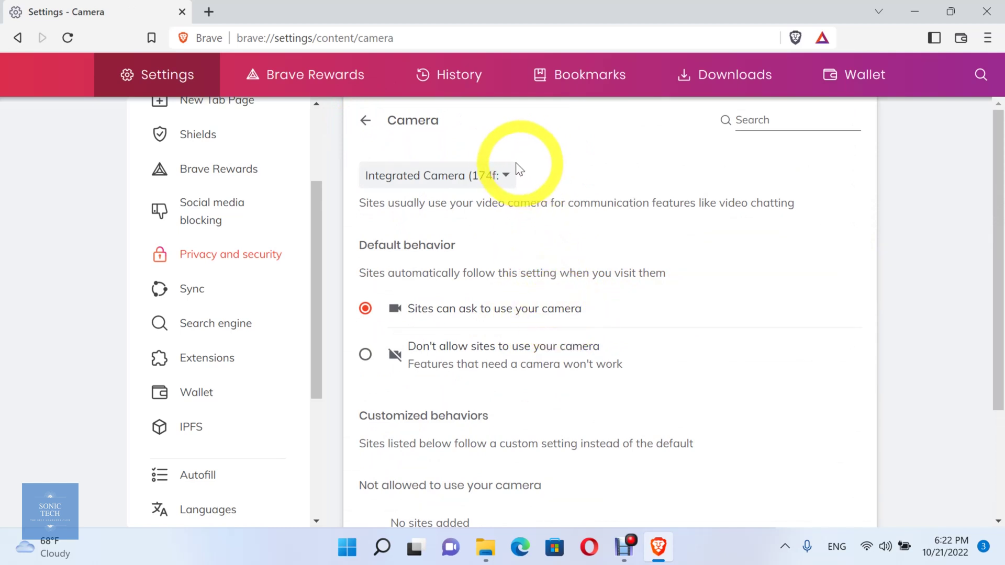
Check the camera list, try blocking camera by default, and confirm both site lists are empty
left_click(505, 176)
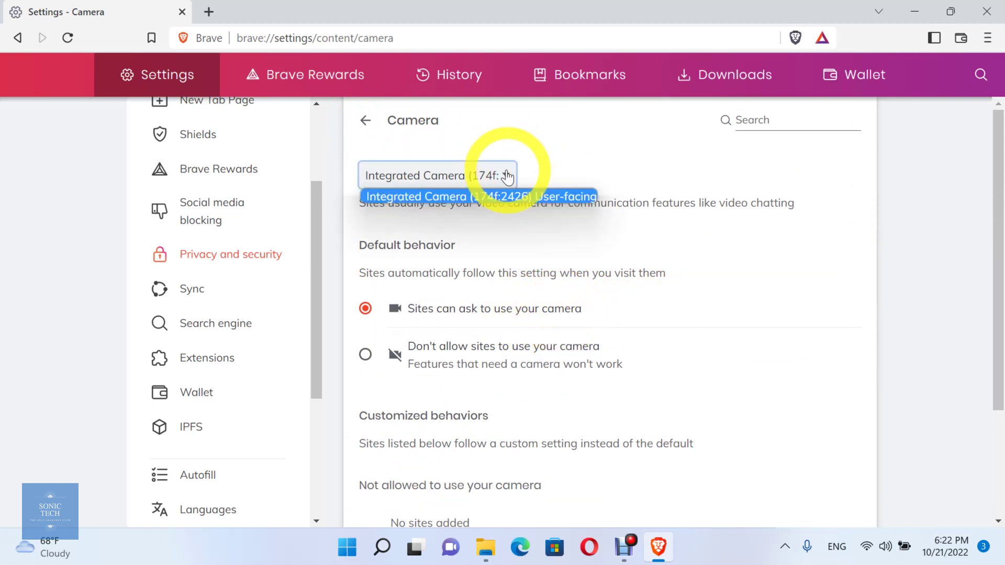
left_click(507, 176)
left_click(366, 355)
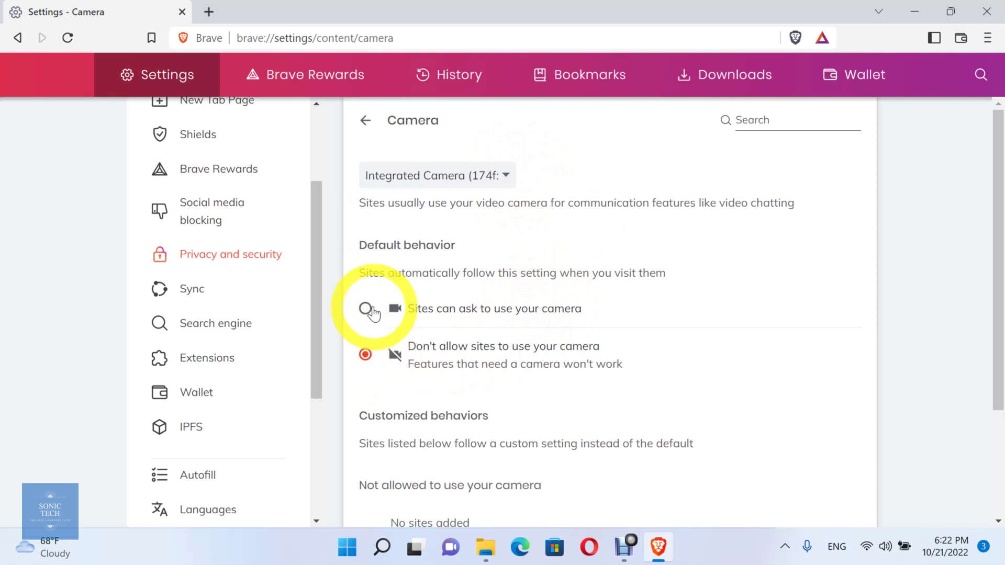
scroll(582, 326, "down", 2)
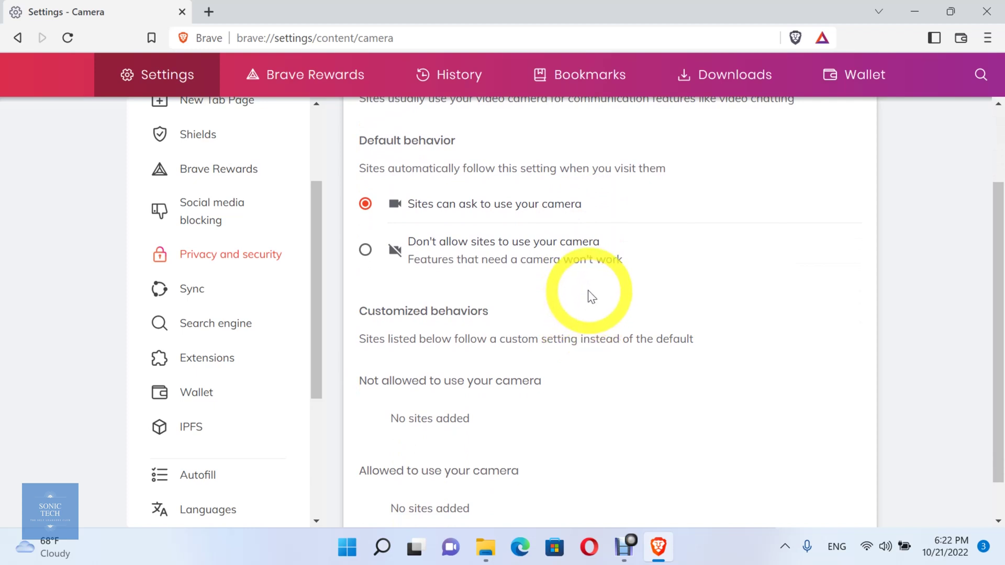
scroll(596, 277, "down", 1)
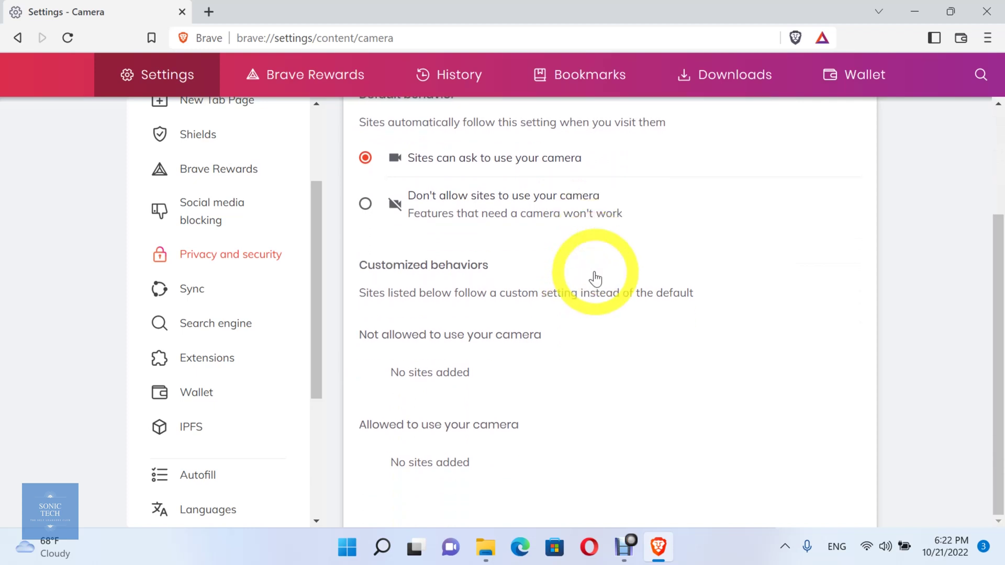
left_click_drag(391, 374, 474, 374)
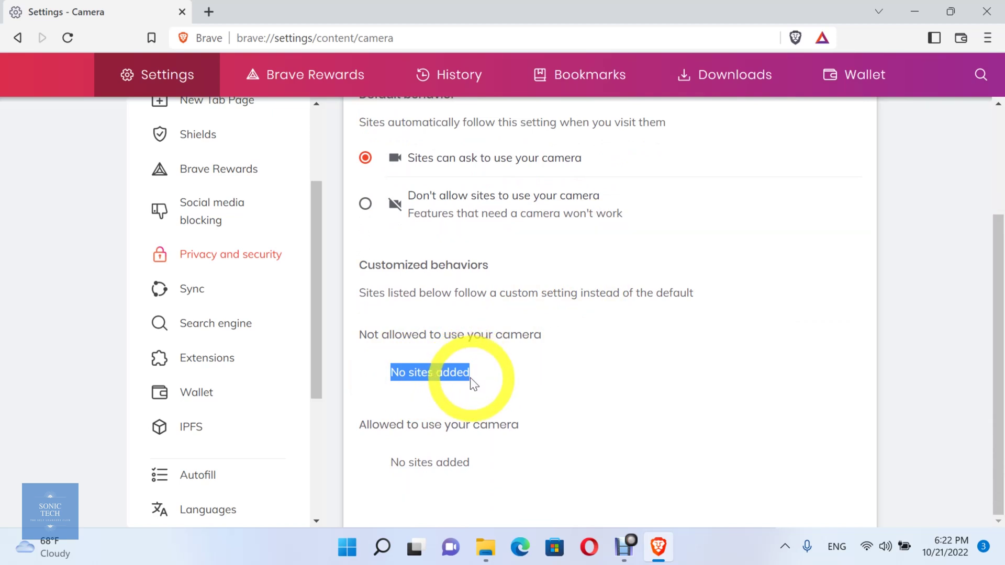
left_click_drag(382, 462, 495, 475)
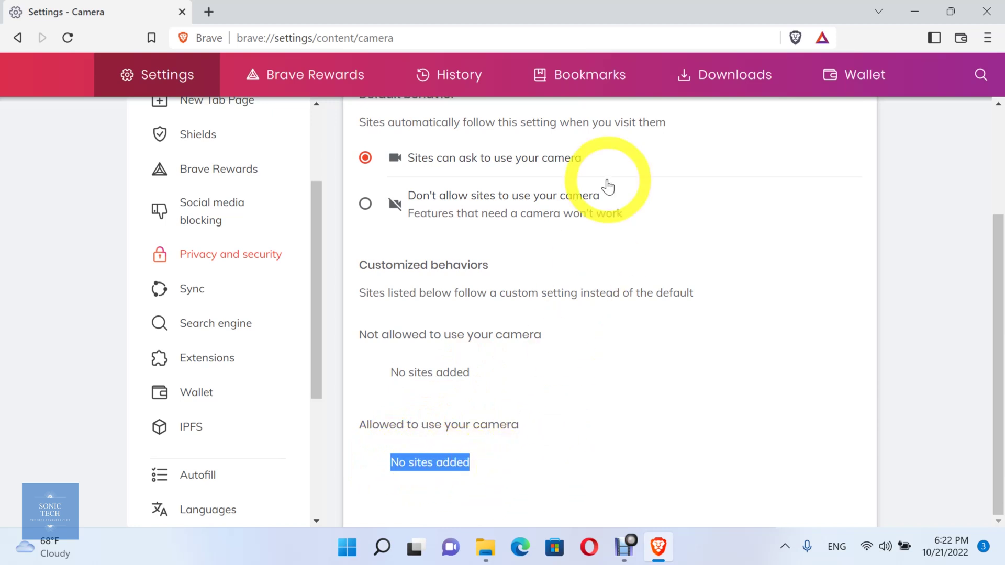
Go back to Site and Shields Settings and scroll down to Permissions
scroll(607, 187, "up", 3)
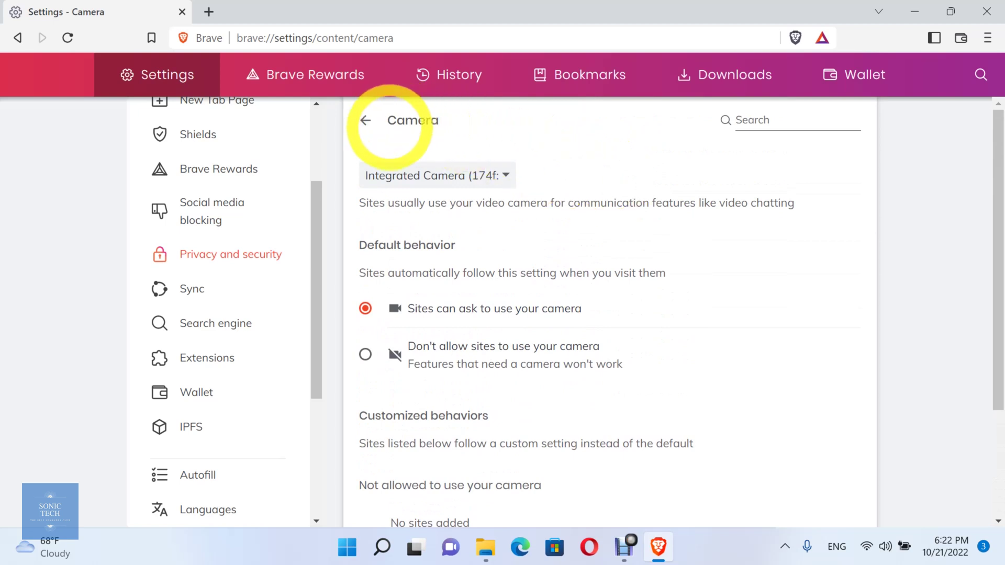
left_click(366, 121)
scroll(487, 250, "down", 4)
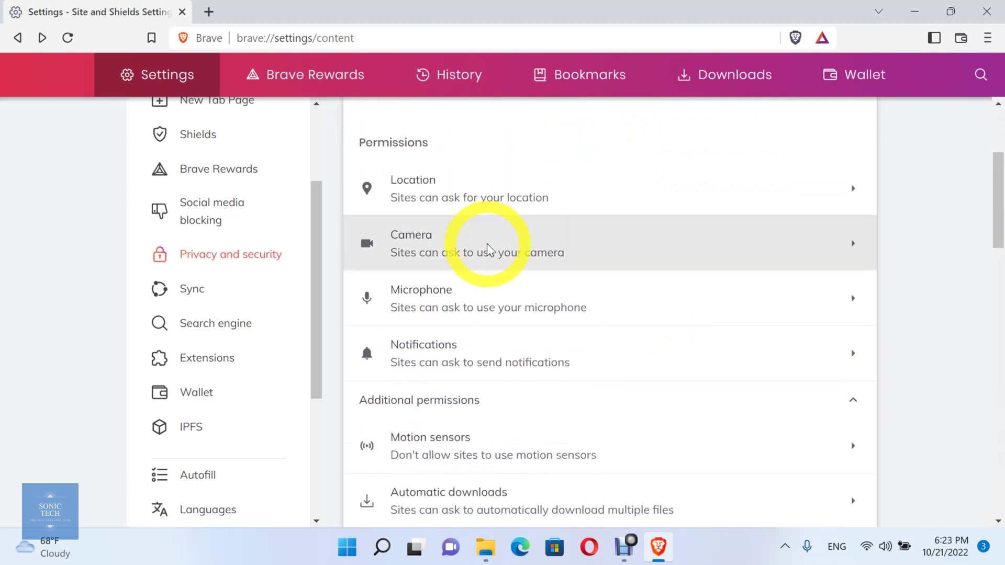
left_click(821, 292)
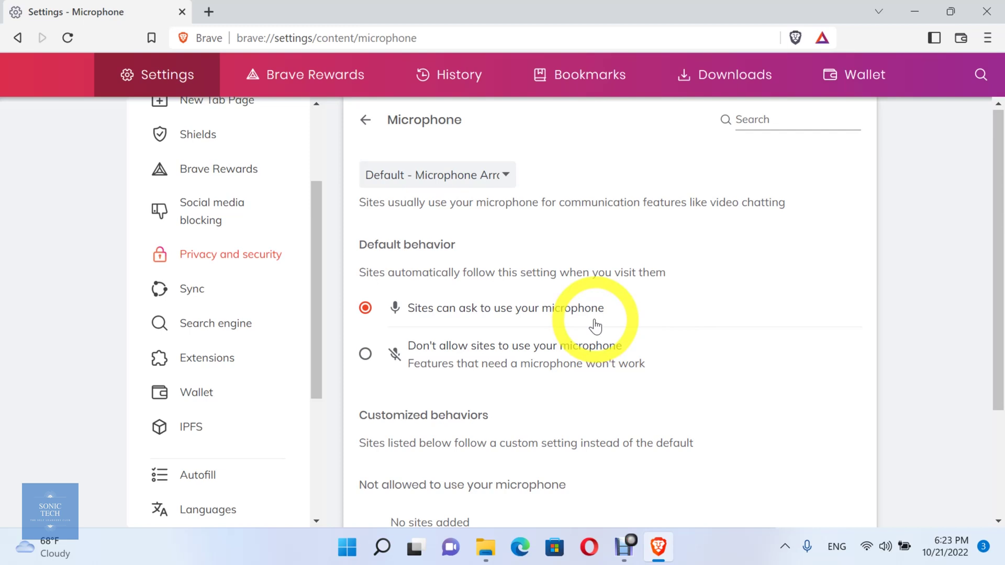
scroll(595, 326, "down", 3)
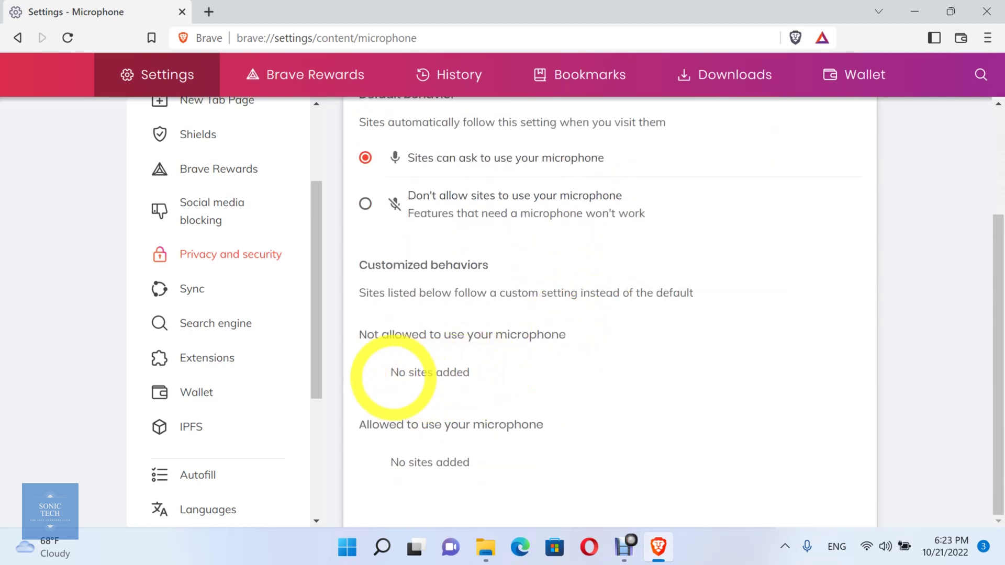
left_click_drag(388, 381, 473, 381)
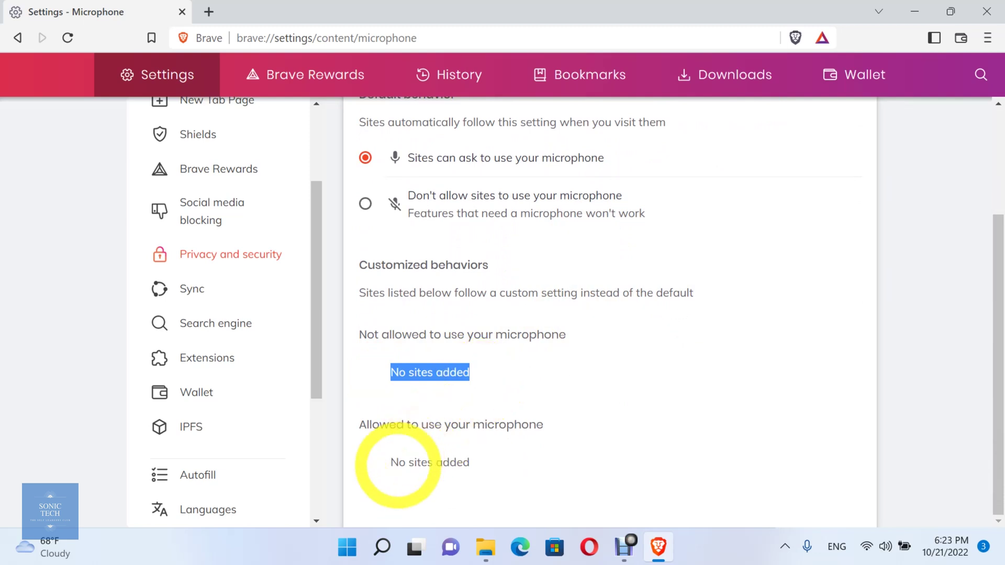
left_click_drag(390, 463, 526, 477)
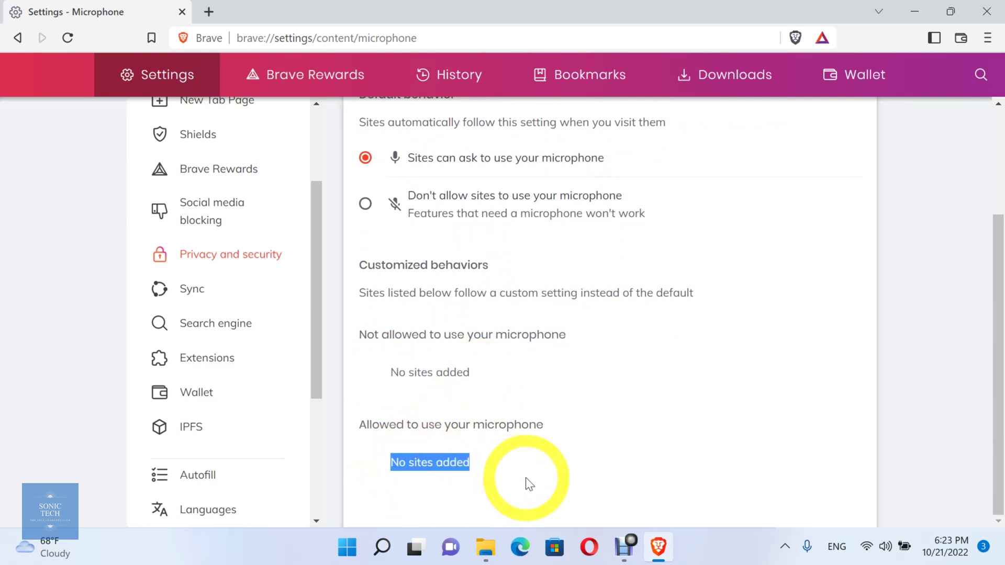
scroll(453, 333, "up", 3)
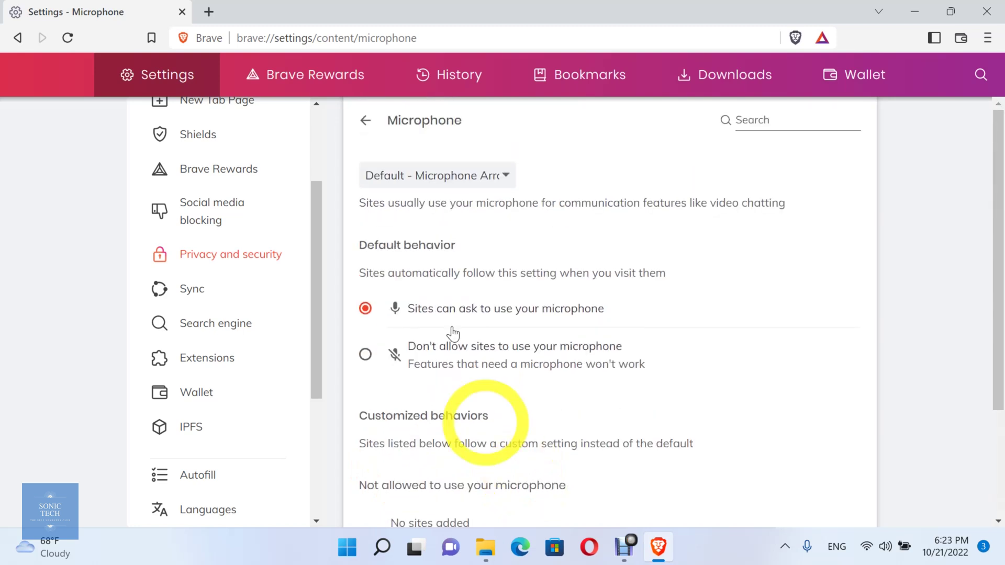
left_click(365, 120)
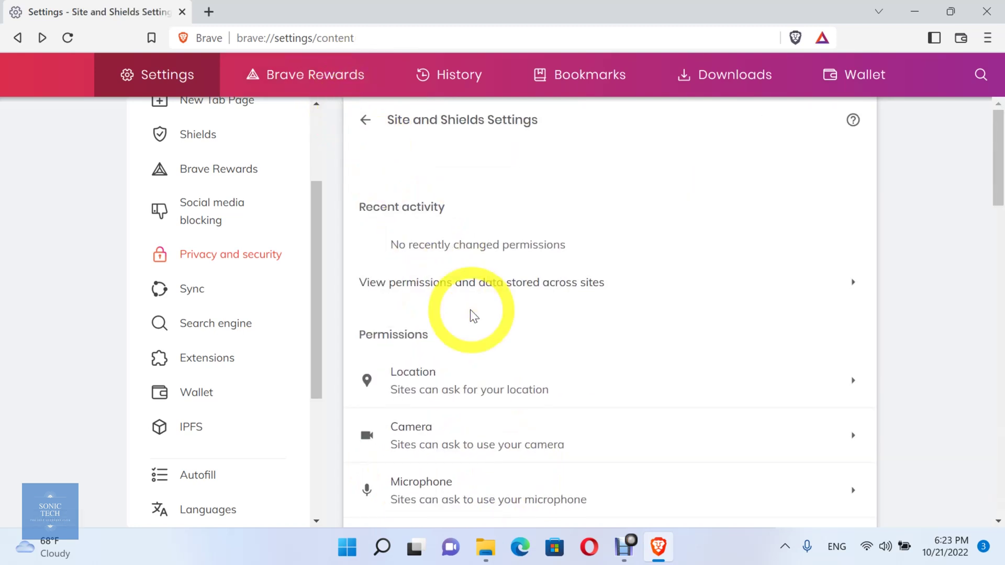
Open the Automatic downloads page from the Additional permissions list
scroll(473, 317, "down", 6)
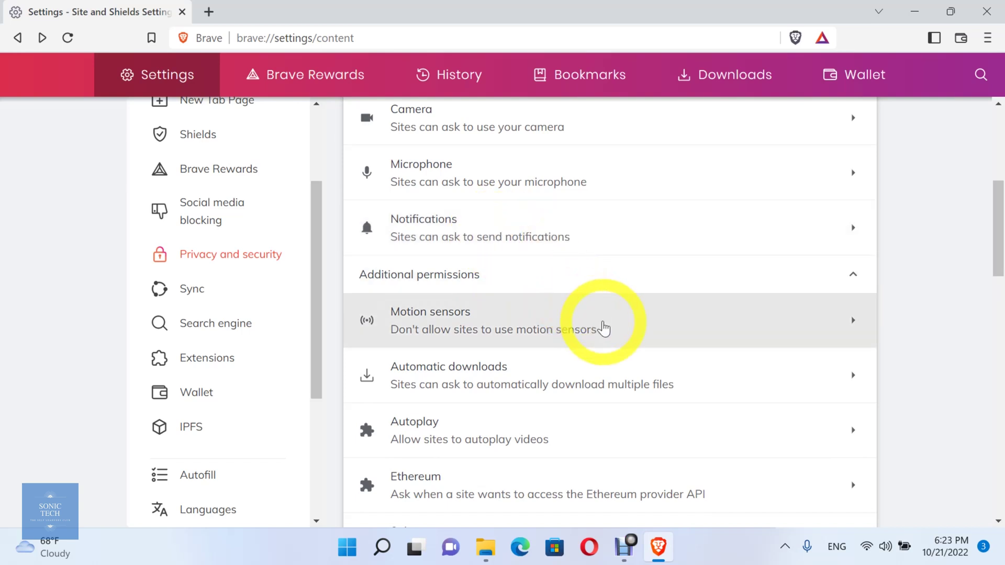
scroll(602, 327, "down", 2)
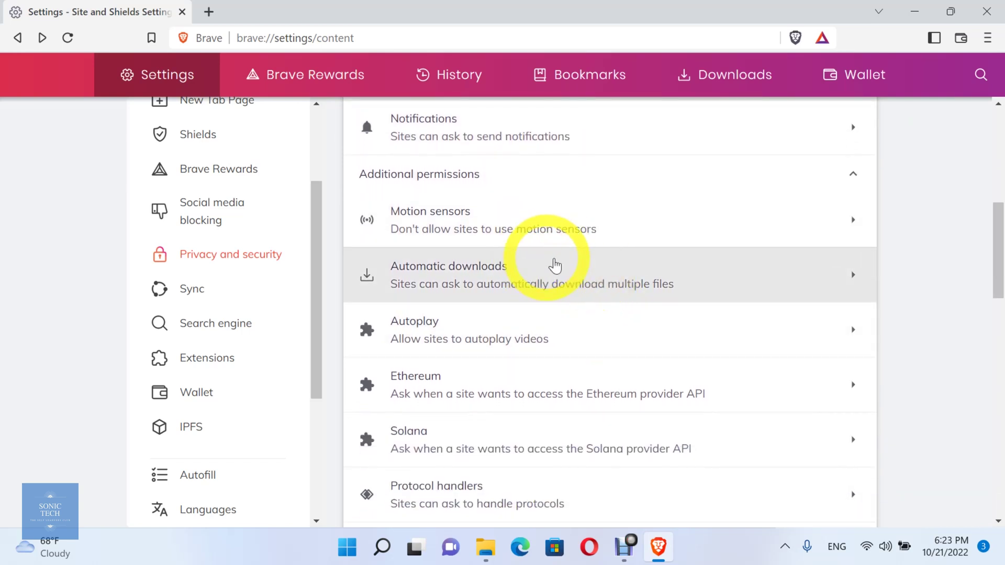
left_click(638, 273)
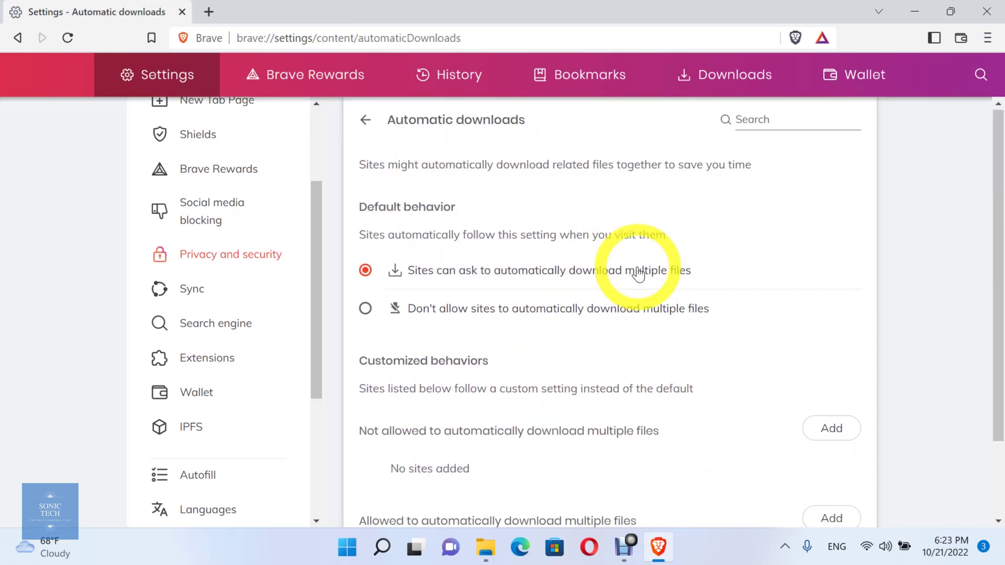
Open and cancel the Add a site dialog for the Not allowed downloads list
scroll(638, 274, "down", 1)
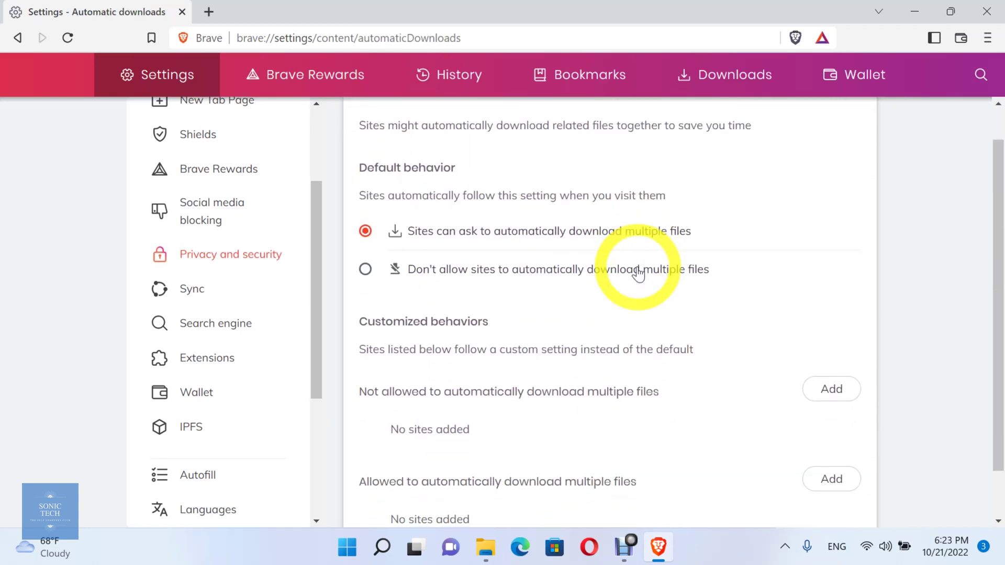
scroll(638, 273, "down", 1)
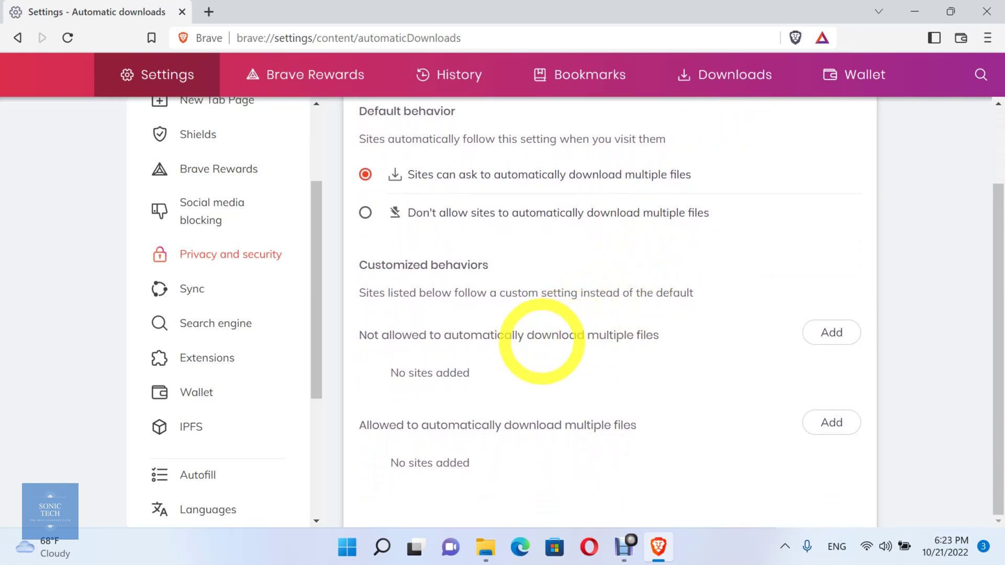
left_click(809, 332)
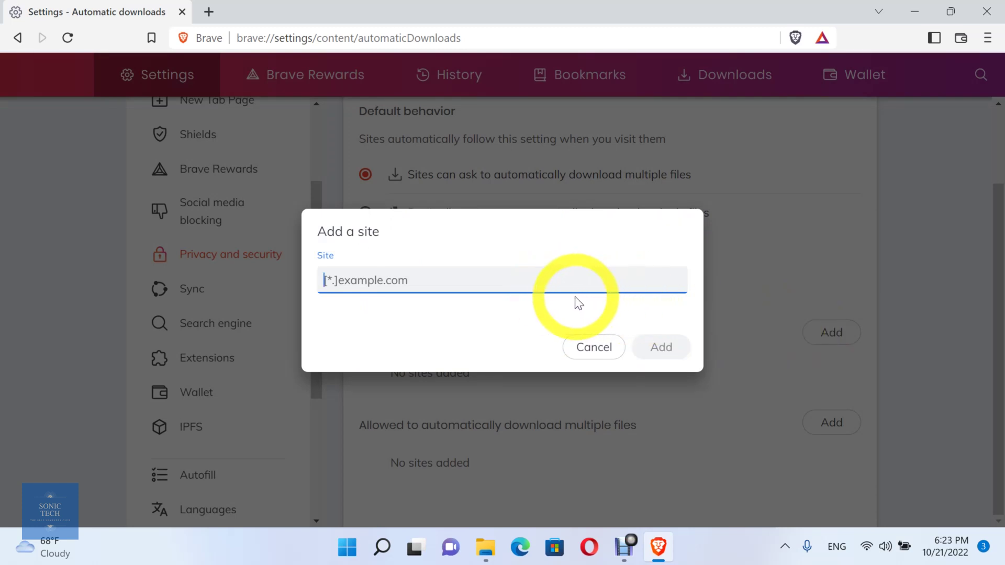
left_click(605, 348)
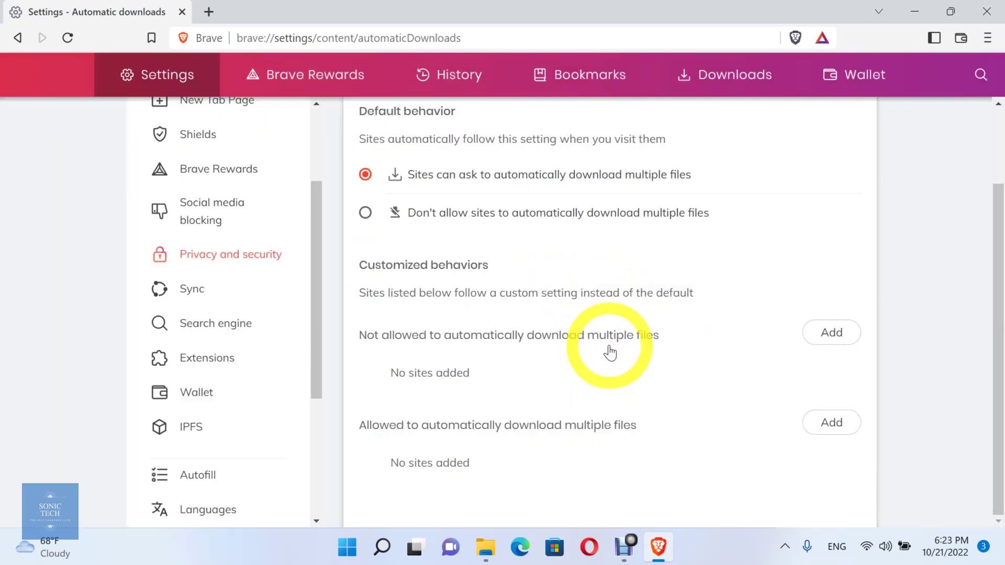
Cancel the Allowed list's Add a site dialog and return to Site and Shields Settings
left_click_drag(563, 425, 625, 426)
left_click(833, 423)
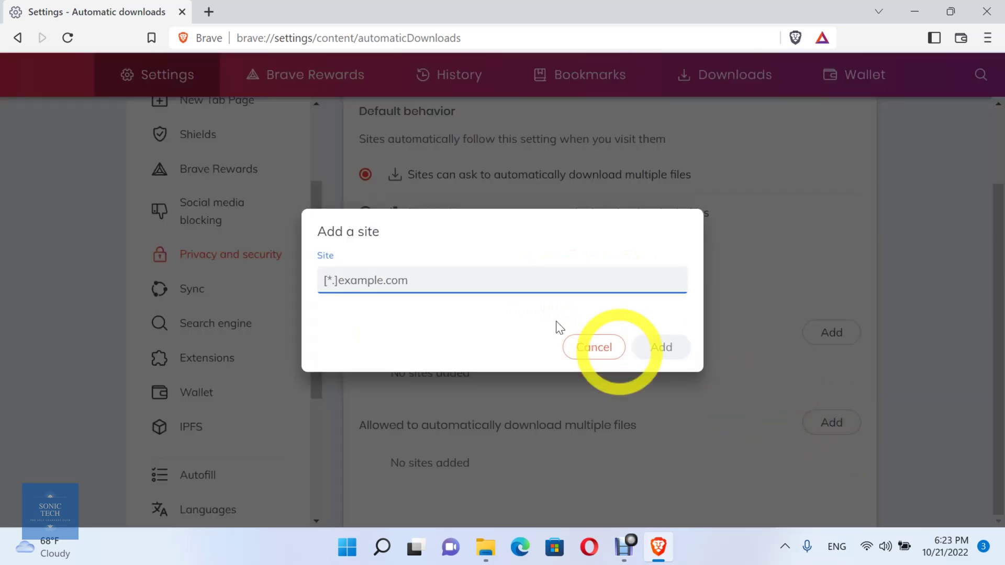
left_click(595, 351)
scroll(595, 353, "up", 2)
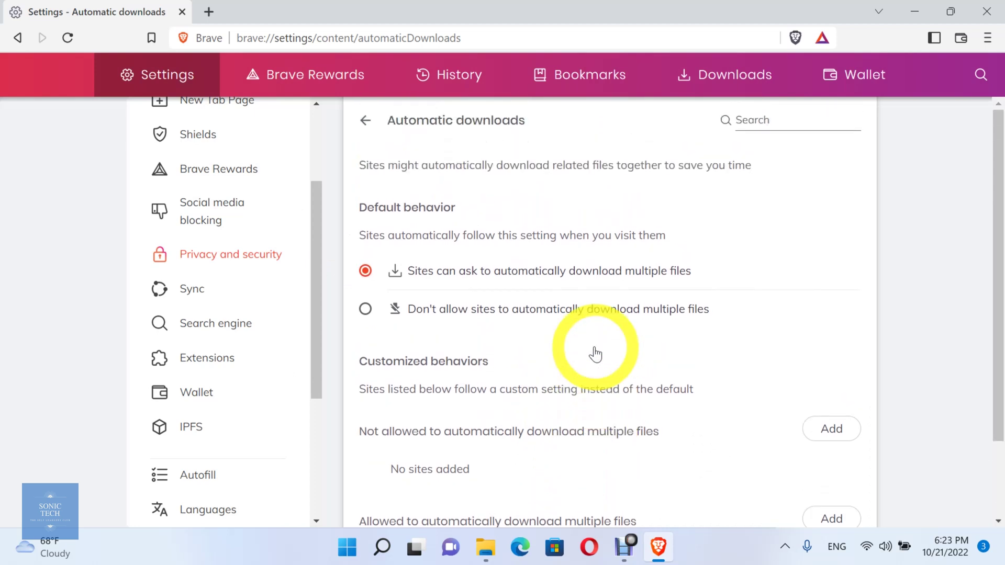
left_click(366, 120)
scroll(442, 247, "down", 3)
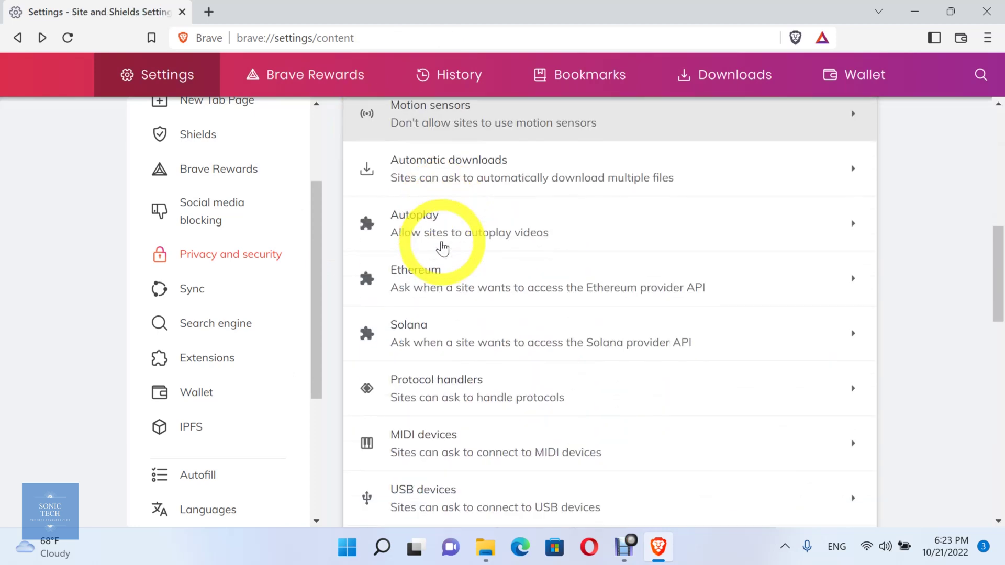
scroll(442, 247, "down", 2)
scroll(443, 247, "down", 4)
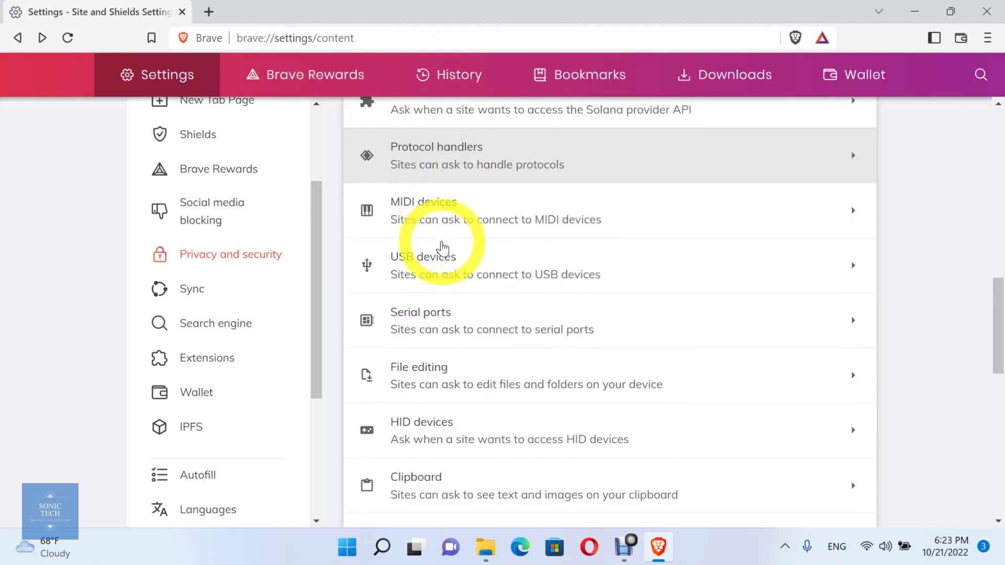
scroll(443, 246, "down", 3)
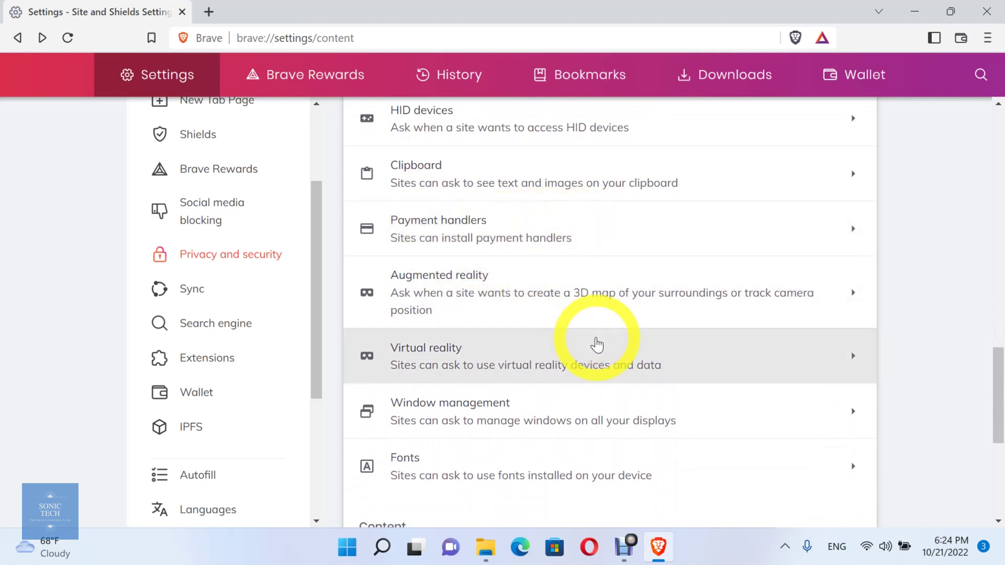
scroll(597, 344, "down", 1)
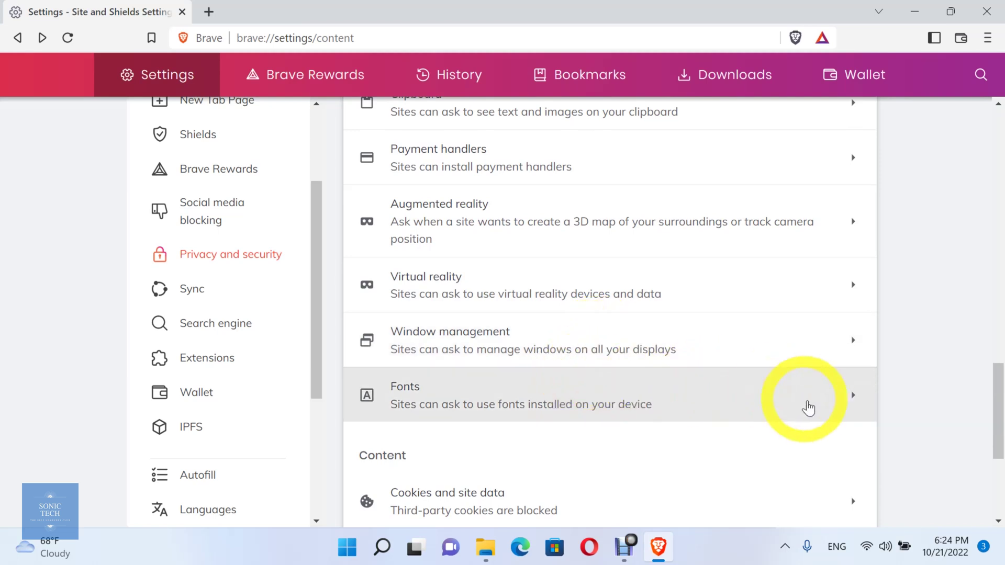
Open Fonts, switch to Don't allow, then back to Sites can ask
left_click(748, 409)
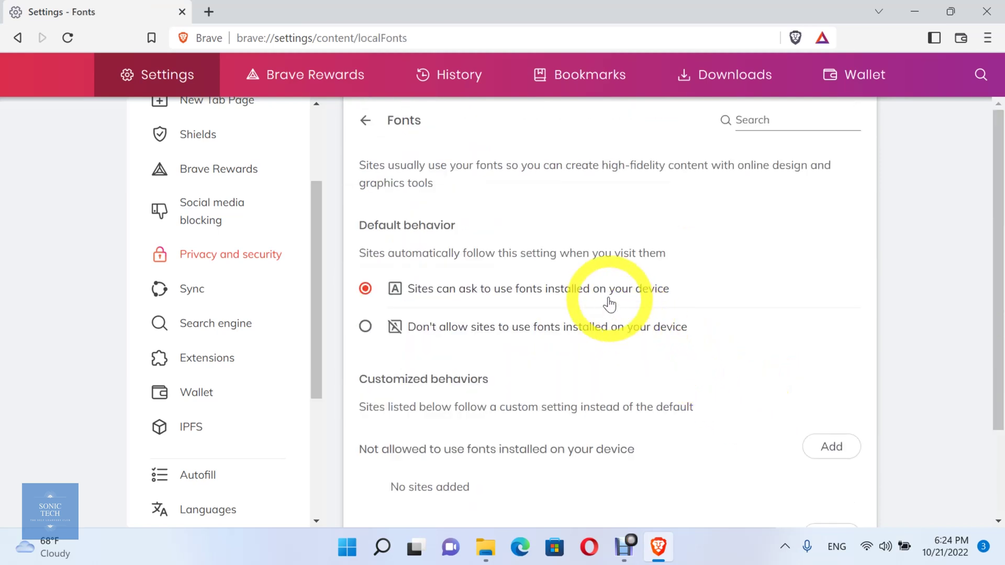
scroll(605, 290, "down", 2)
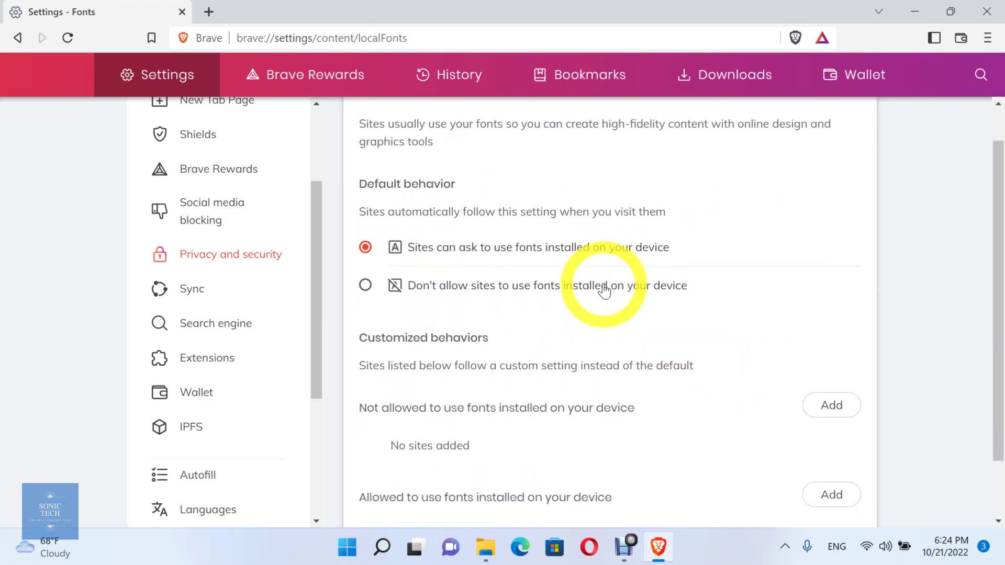
left_click(601, 272)
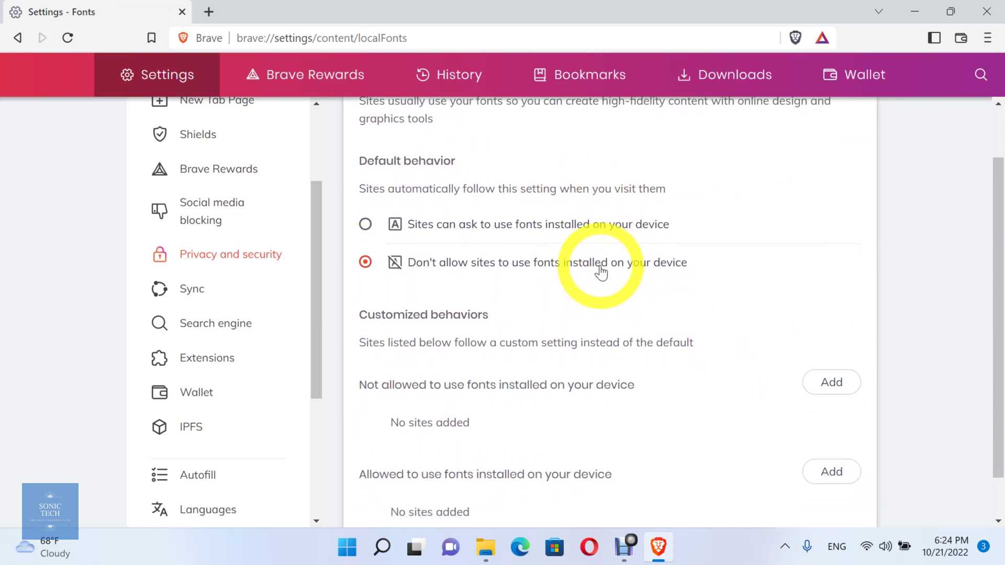
left_click(622, 226)
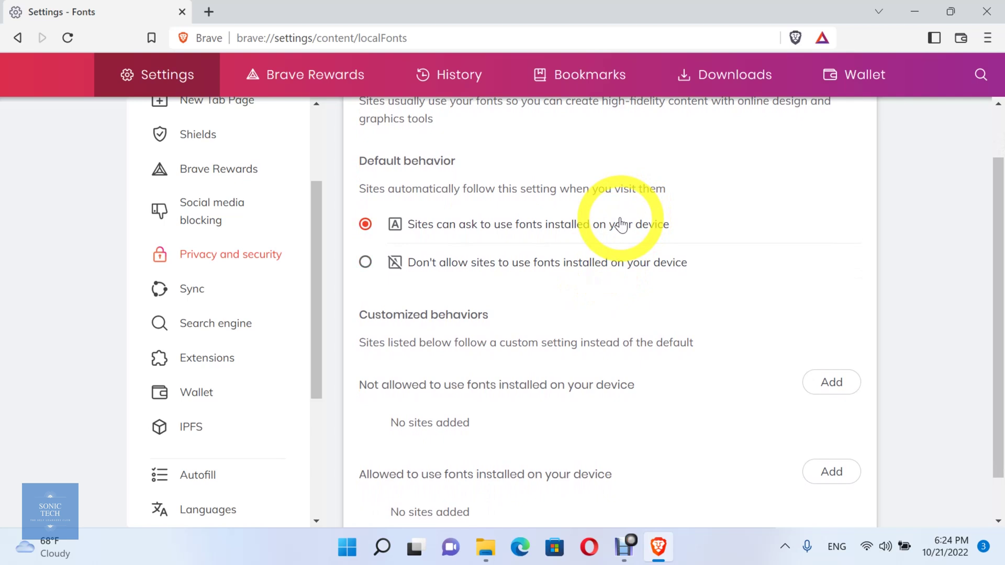
Open and cancel the Add a site dialog for the Not allowed fonts list
scroll(621, 225, "down", 1)
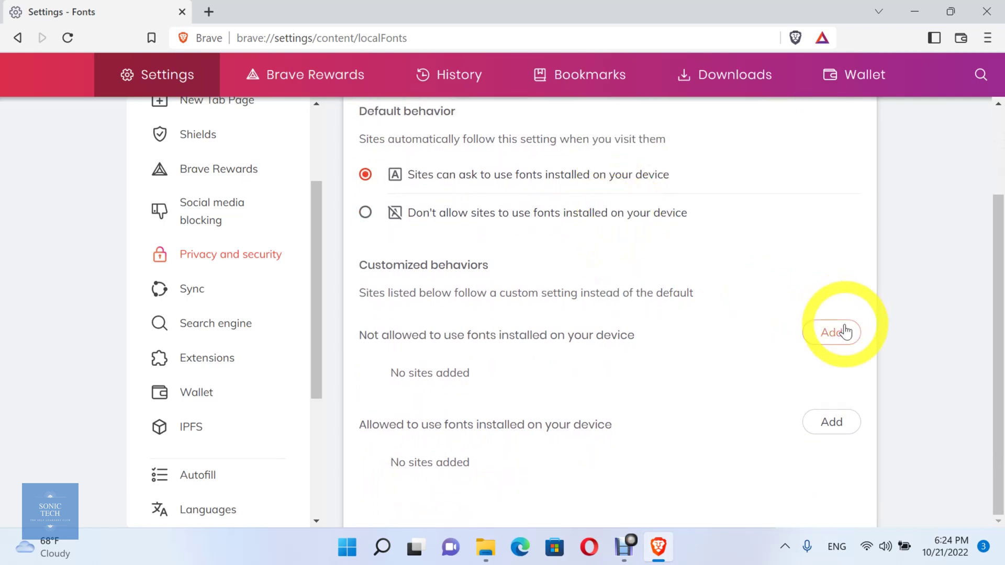
left_click(835, 334)
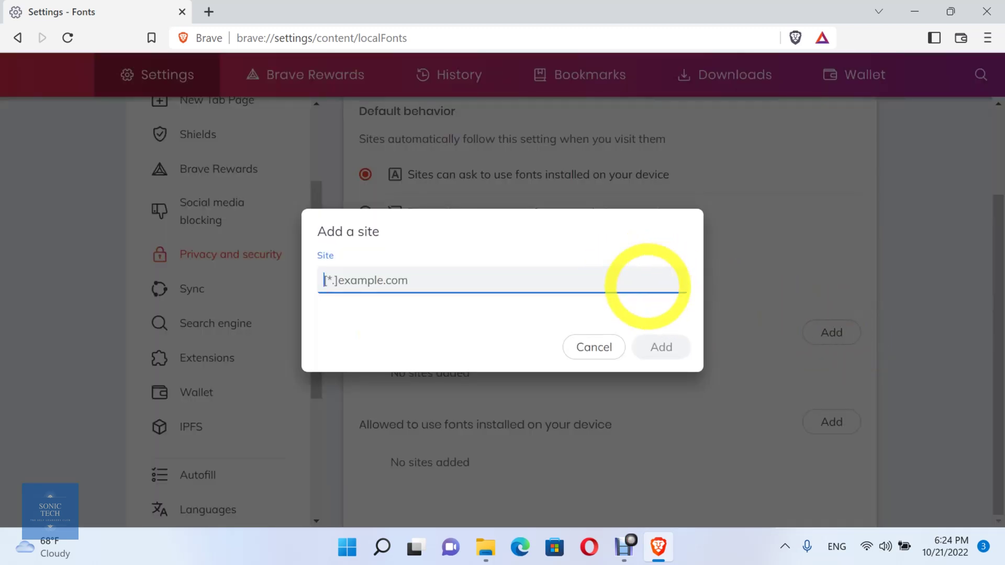
left_click(592, 350)
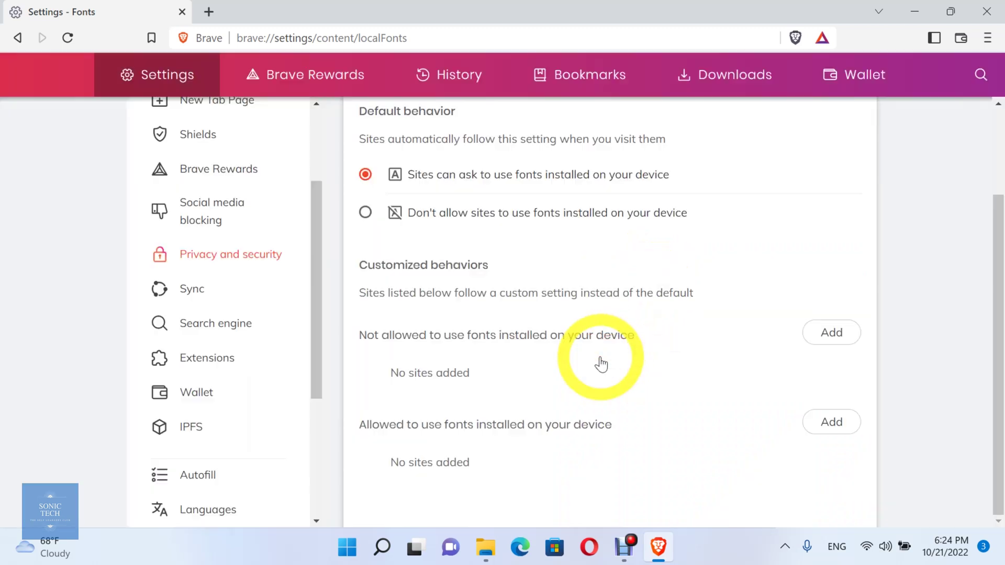